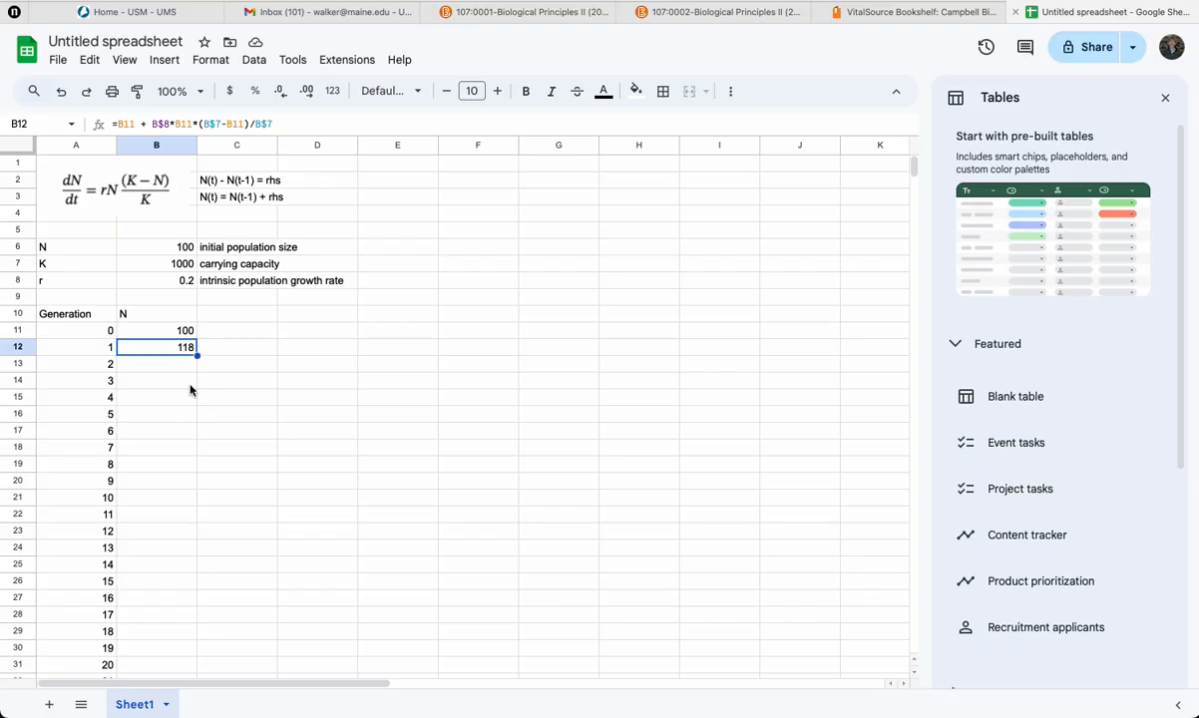
# Fill the population formula down column N through generation 5.
pyautogui.moveTo(199, 356); pyautogui.dragTo(191, 413)
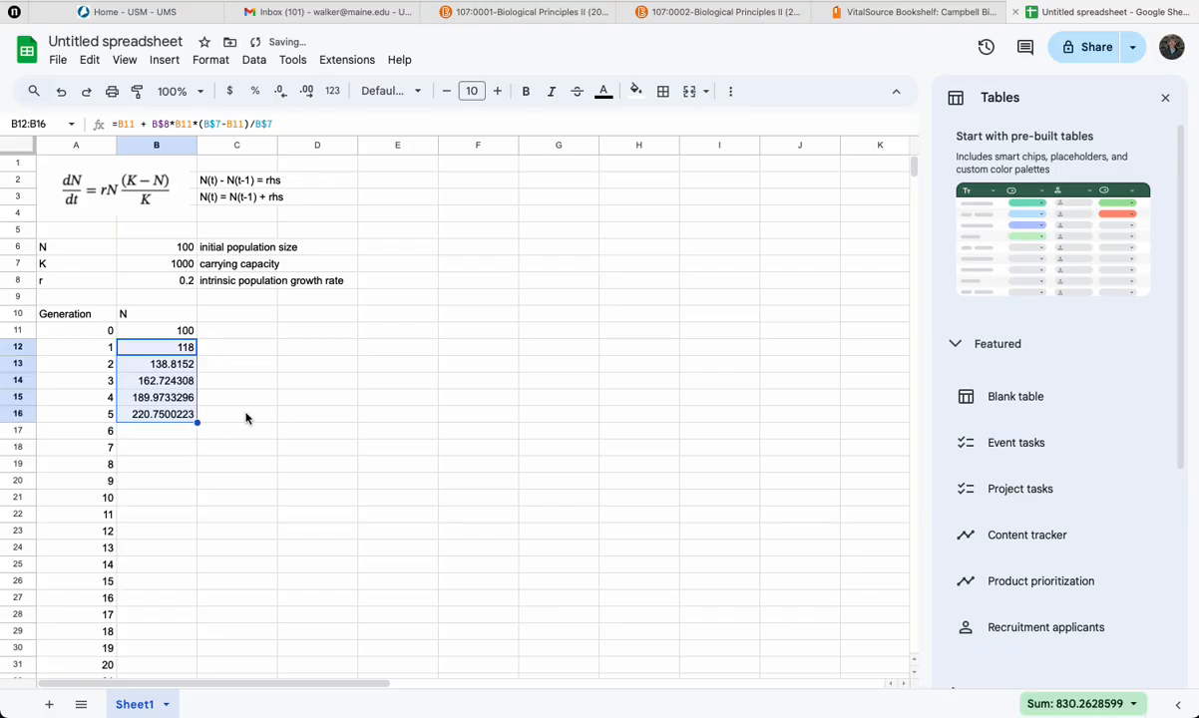
pyautogui.click(246, 417)
pyautogui.click(177, 366)
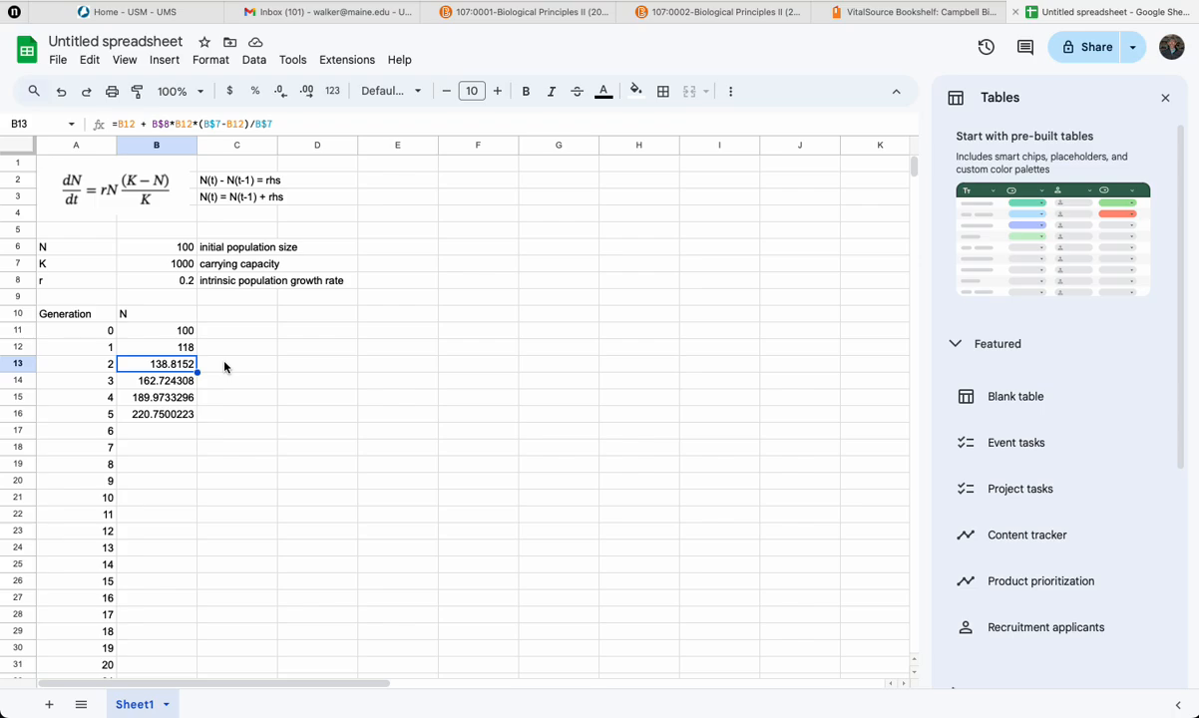
# Select the N column from generation 0 to 100 and reduce its values to zero decimal places.
pyautogui.click(177, 331)
pyautogui.scroll(-15, 260, 459)
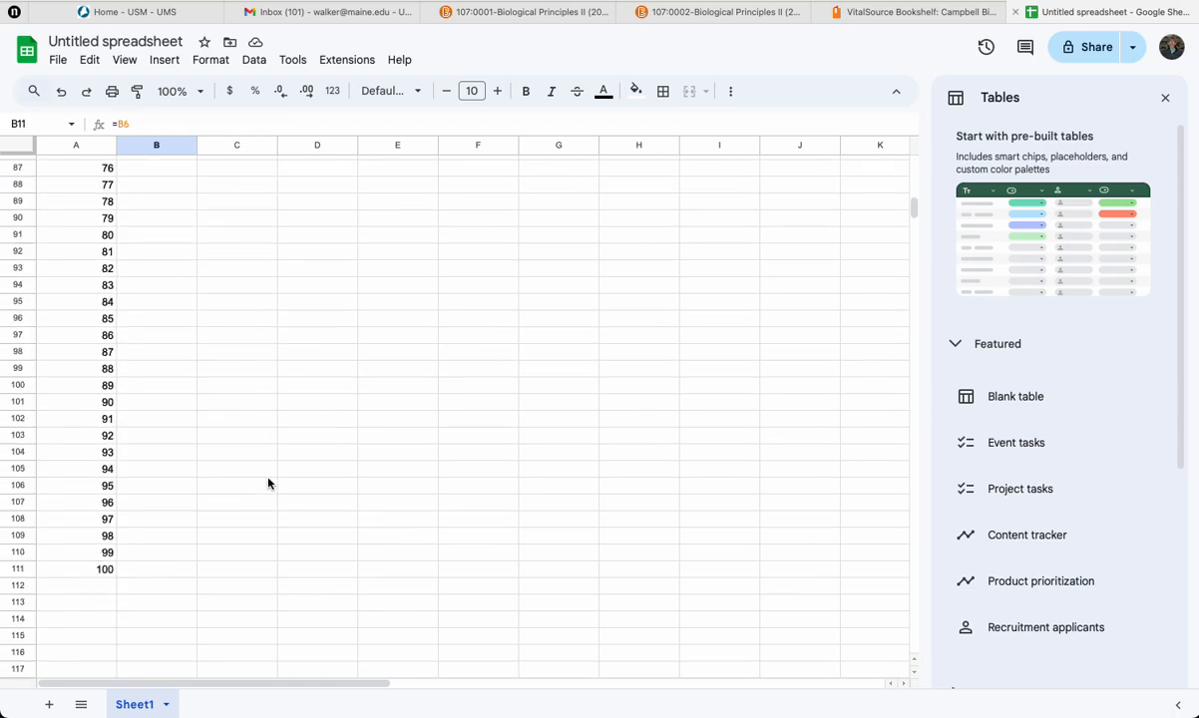
pyautogui.scroll(-3, 268, 484)
pyautogui.keyDown('shift'); pyautogui.click(178, 445); pyautogui.keyUp('shift')
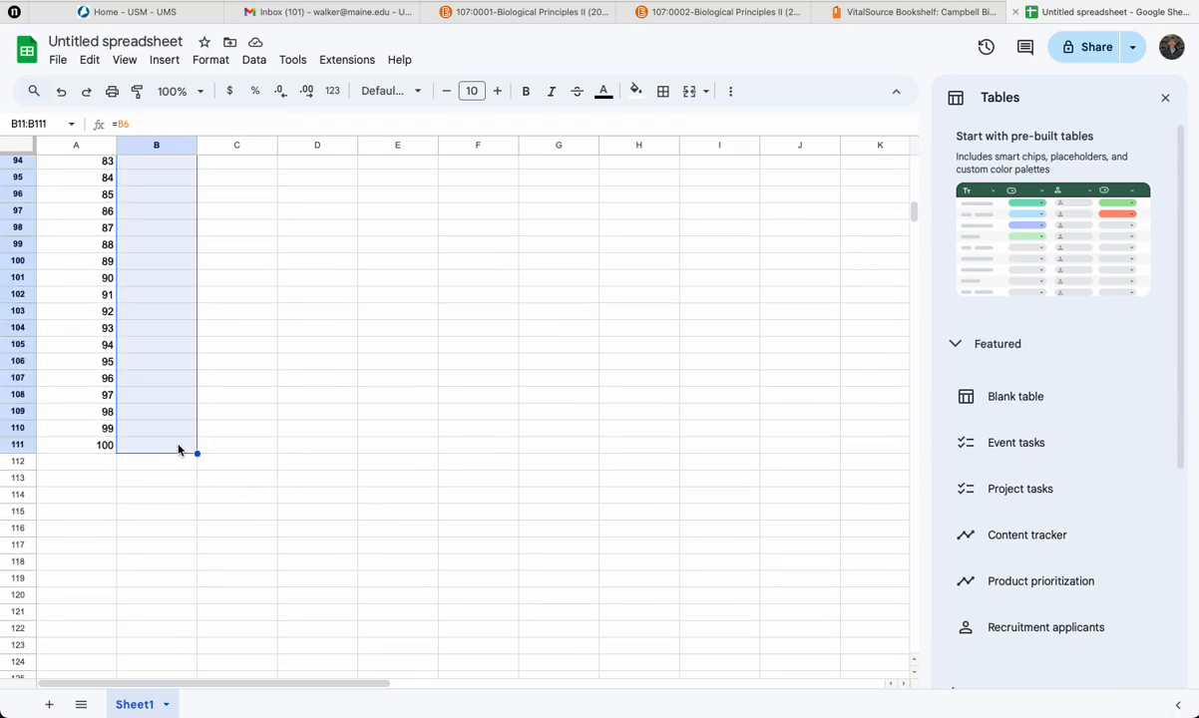
pyautogui.scroll(20, 316, 442)
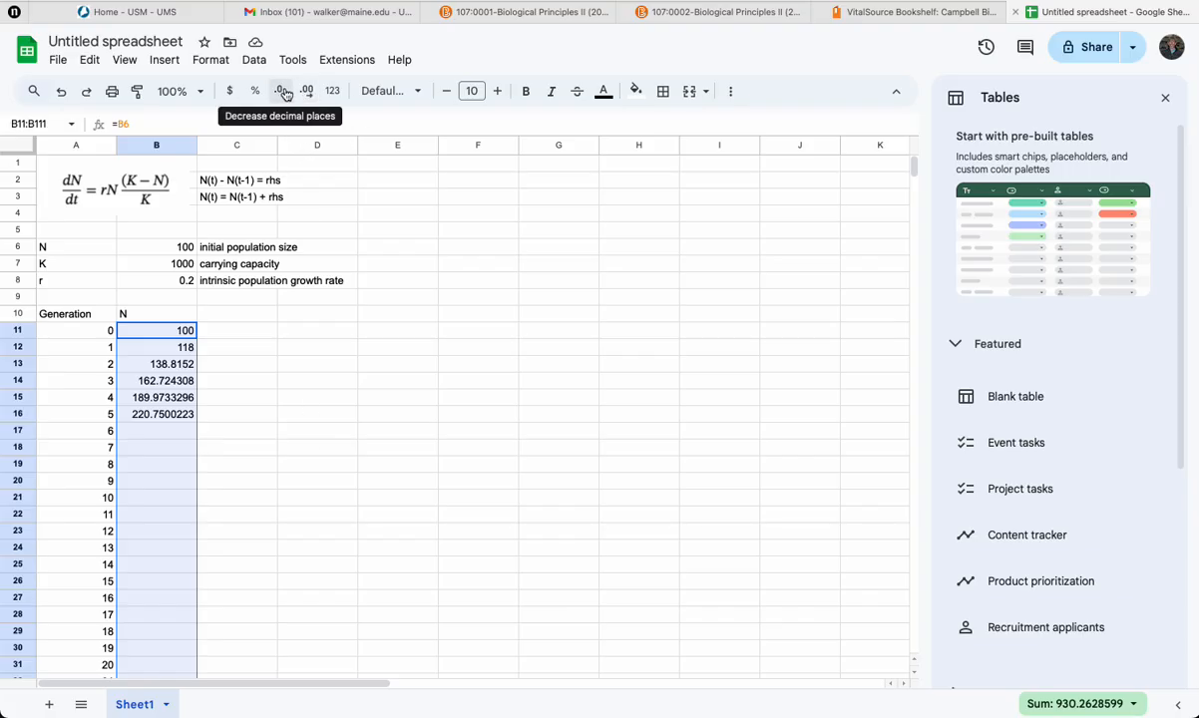
pyautogui.click(283, 92)
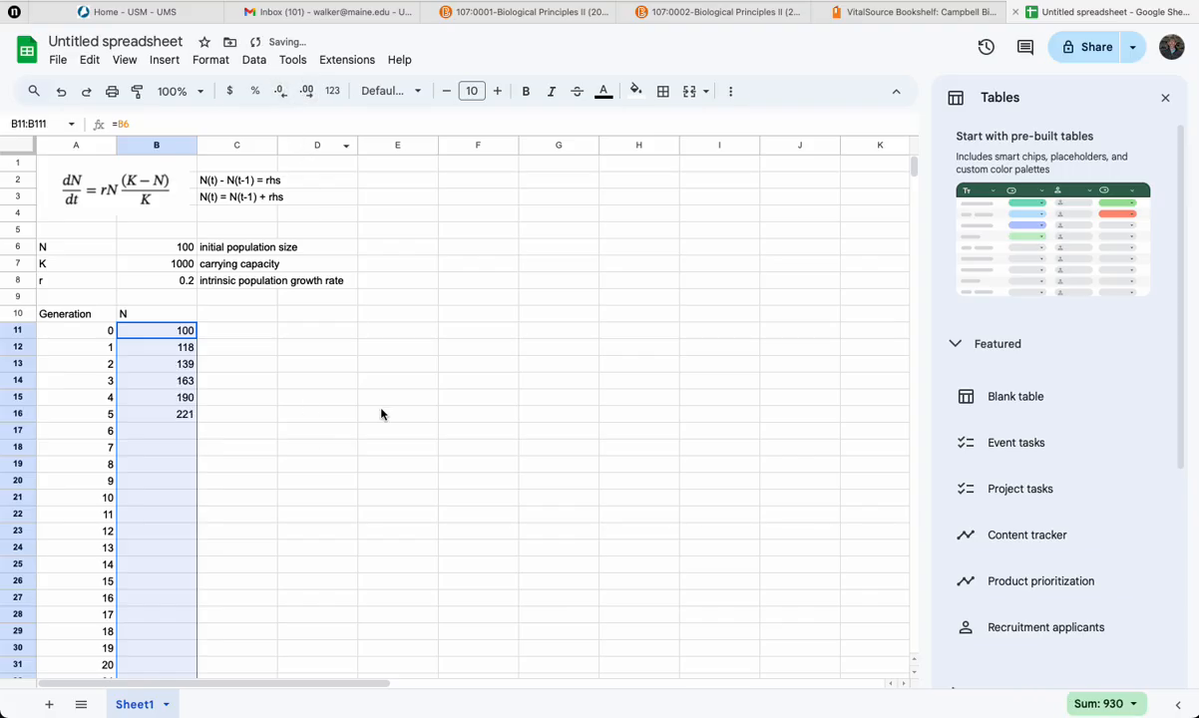
pyautogui.click(230, 431)
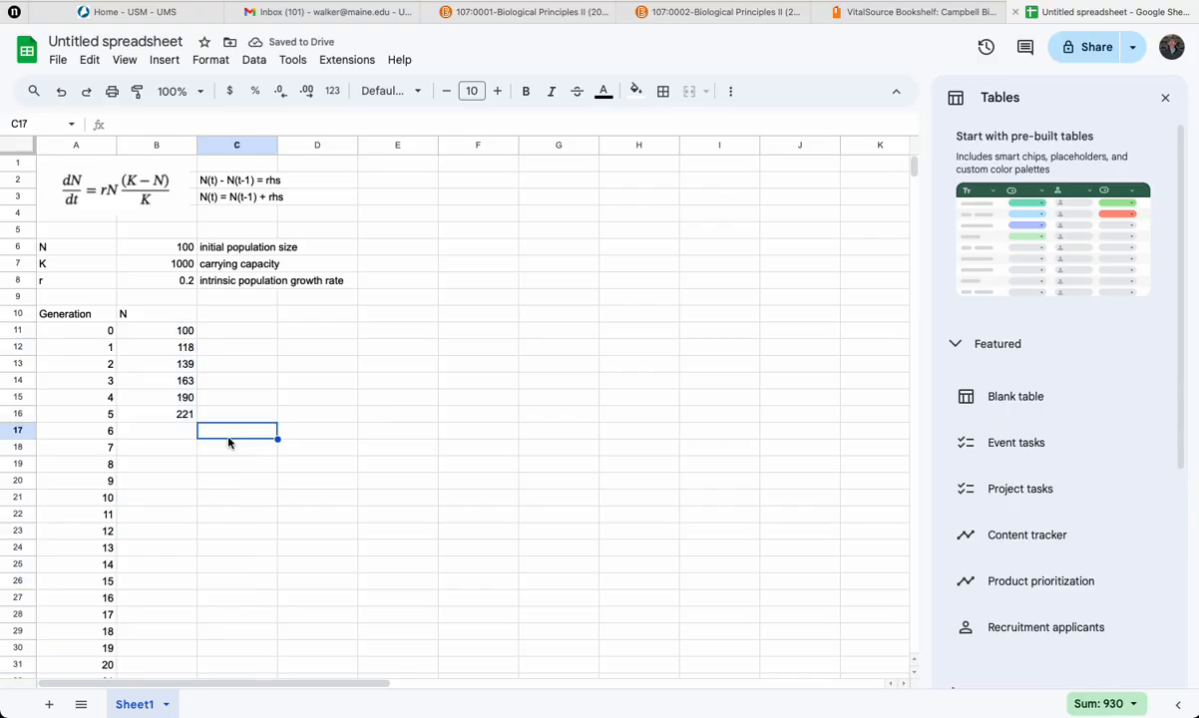
# Extend the population formula down the N column through generation 100.
pyautogui.click(181, 414)
pyautogui.moveTo(198, 421); pyautogui.dragTo(170, 601)
pyautogui.scroll(10, 294, 550)
pyautogui.scroll(5, 295, 550)
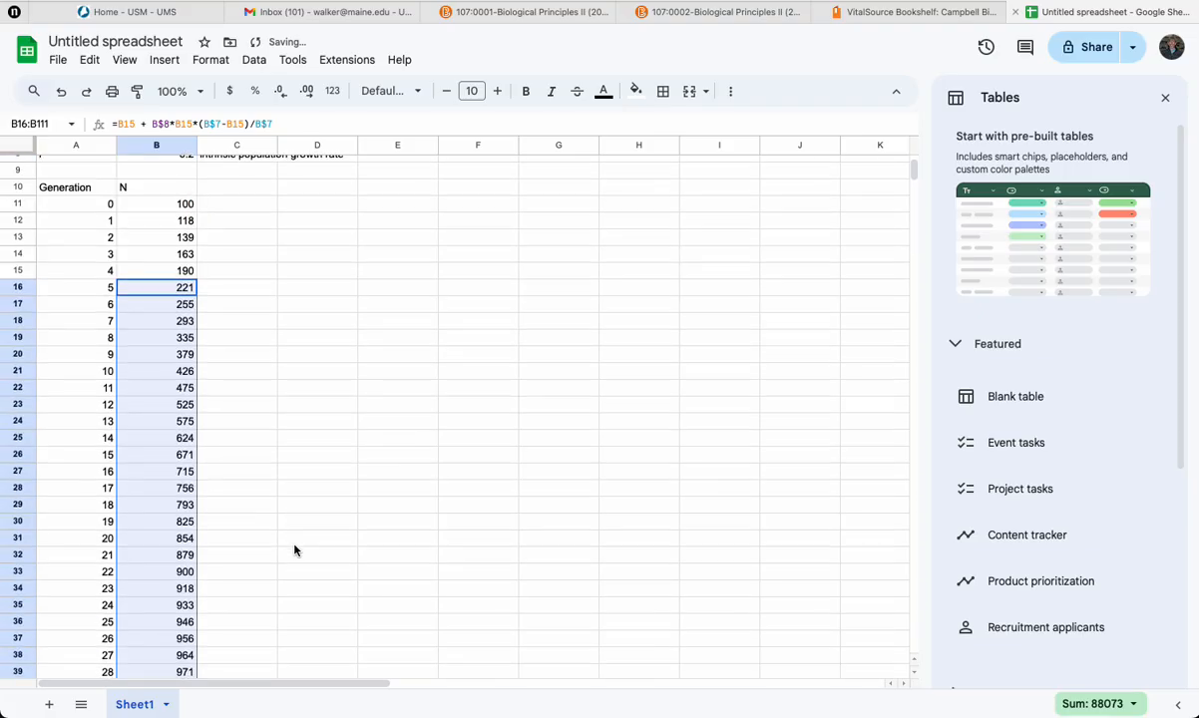
pyautogui.scroll(-7, 294, 550)
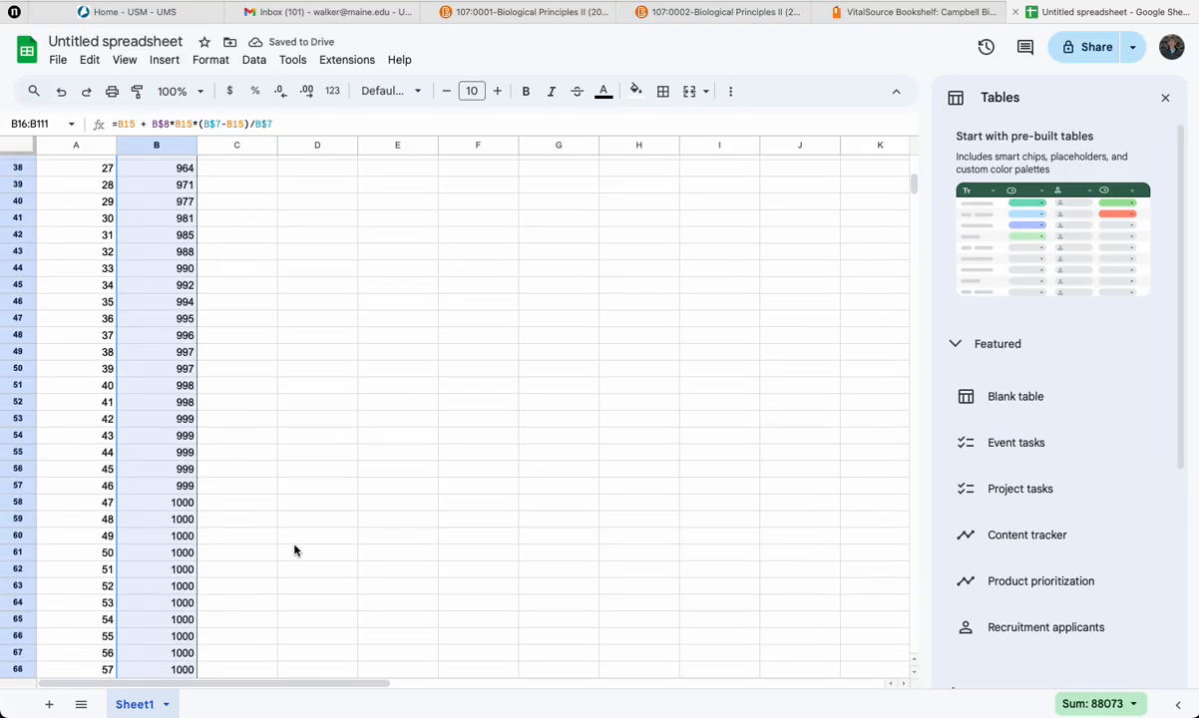
pyautogui.scroll(8, 482, 527)
pyautogui.click(481, 532)
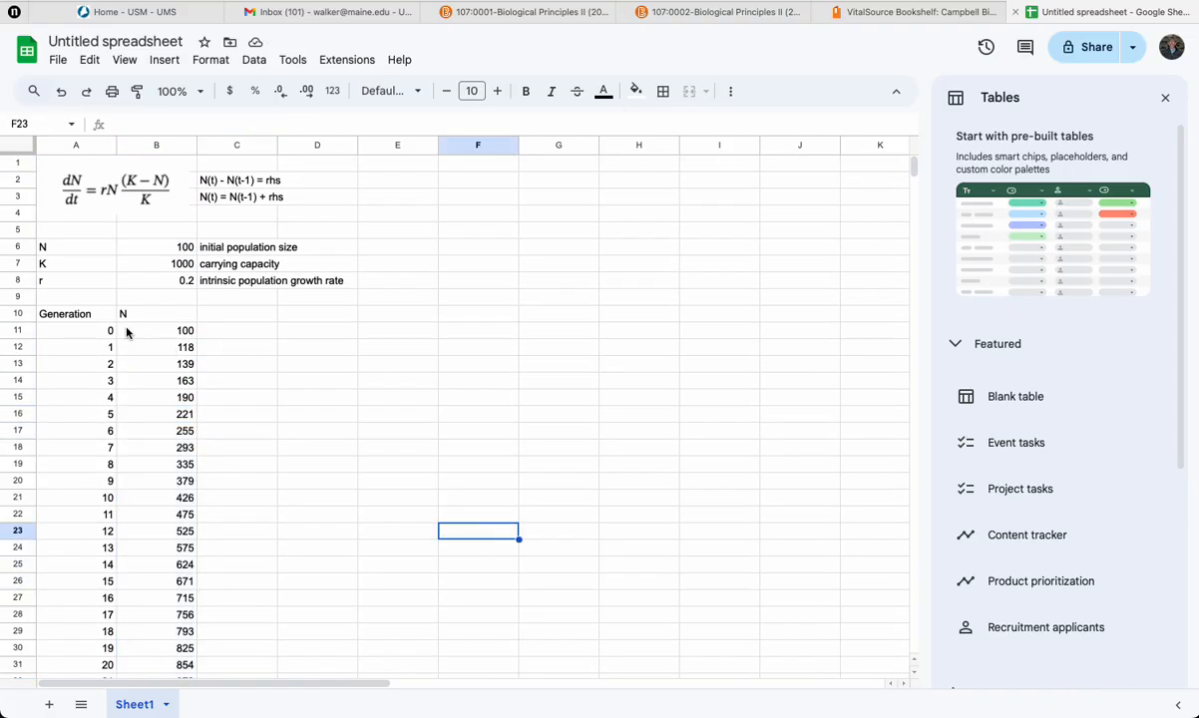
# Select the Generation and N columns and insert a line chart of them.
pyautogui.moveTo(97, 313); pyautogui.dragTo(177, 297)
pyautogui.scroll(20, 311, 269)
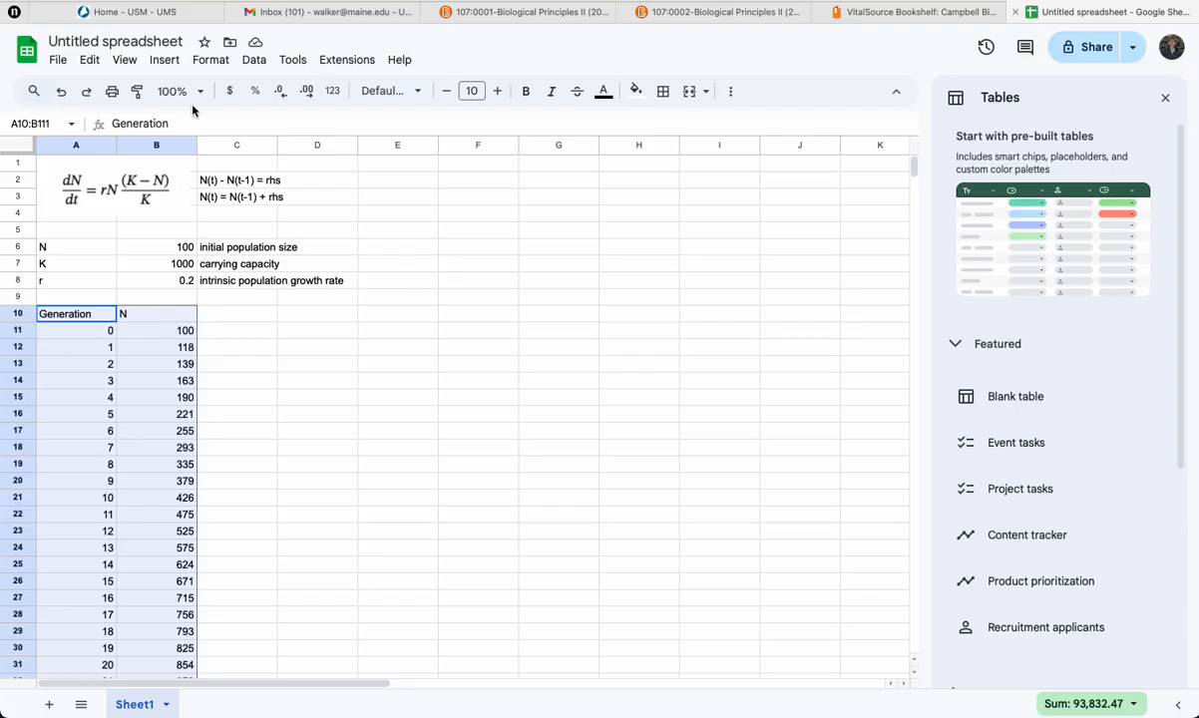
pyautogui.click(155, 62)
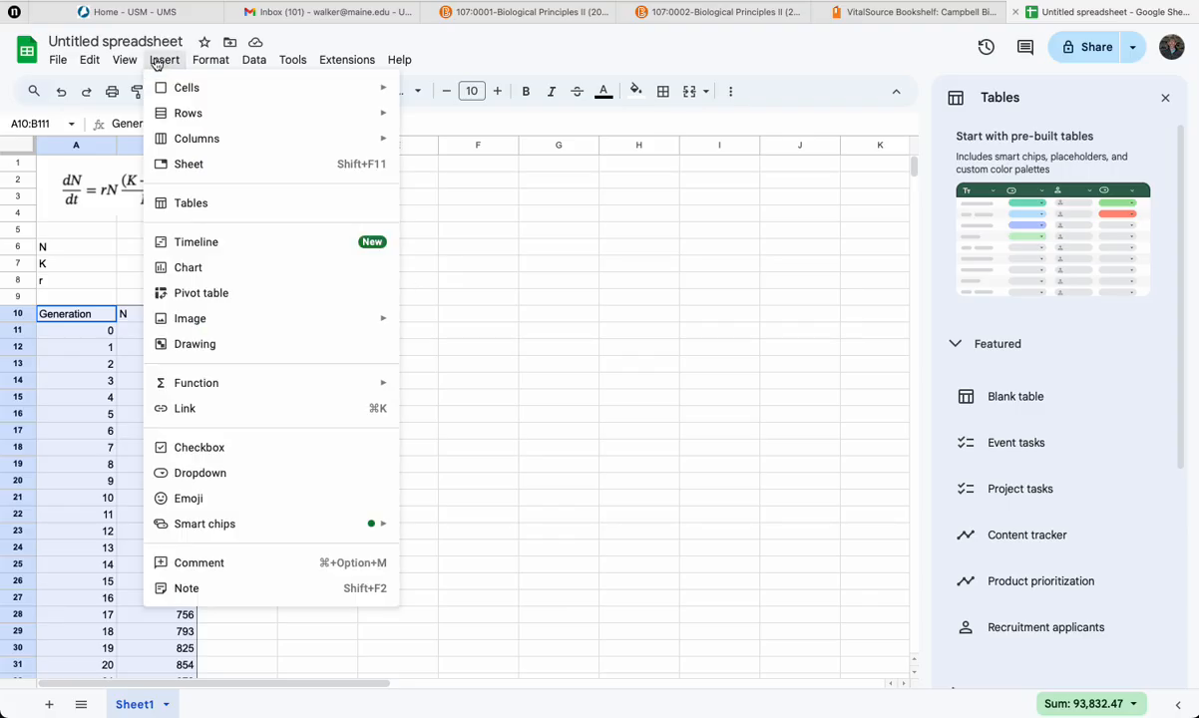
pyautogui.click(189, 268)
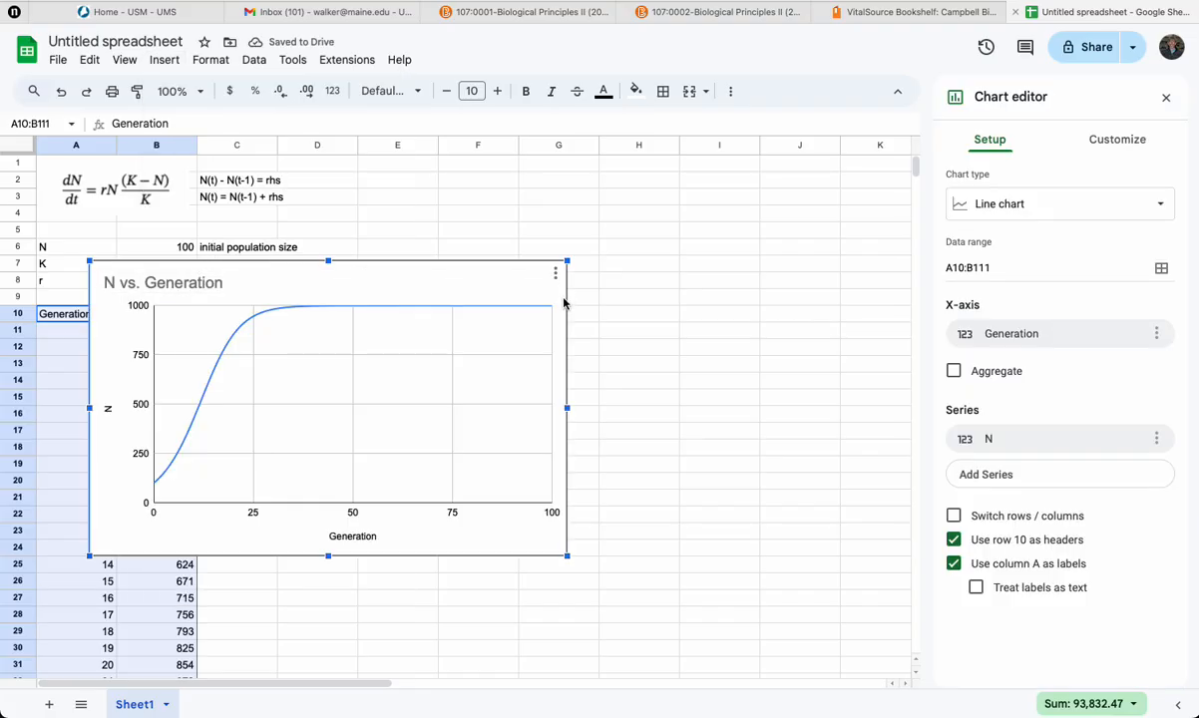
# Move the chart beside the data table.
pyautogui.click(514, 290)
pyautogui.moveTo(514, 289); pyautogui.dragTo(787, 231)
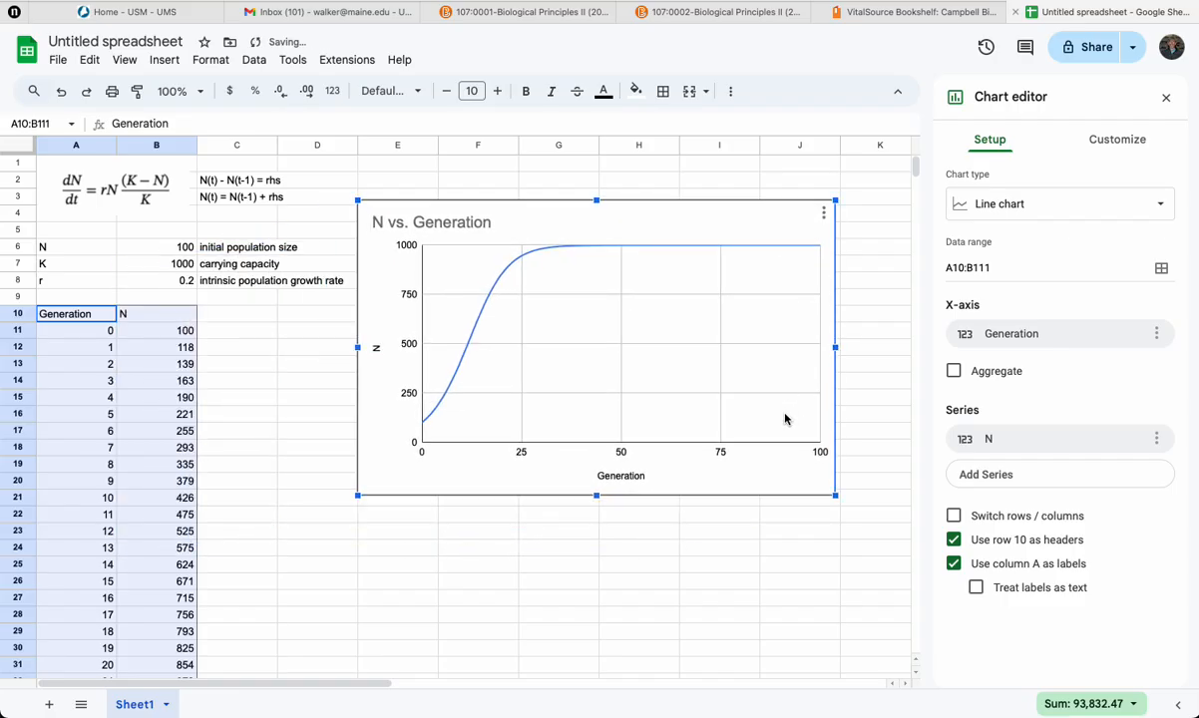
# Rename the chart title to Logistic growth.
pyautogui.click(433, 222)
pyautogui.click(433, 223)
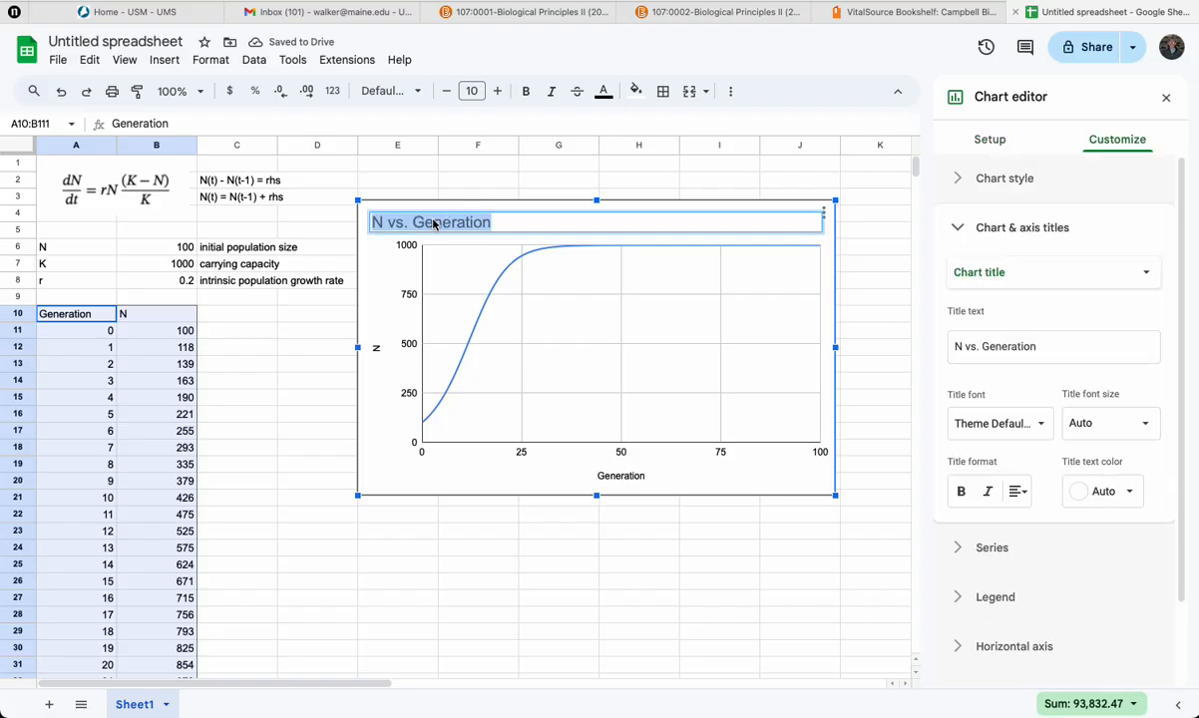
pyautogui.write('Lo')
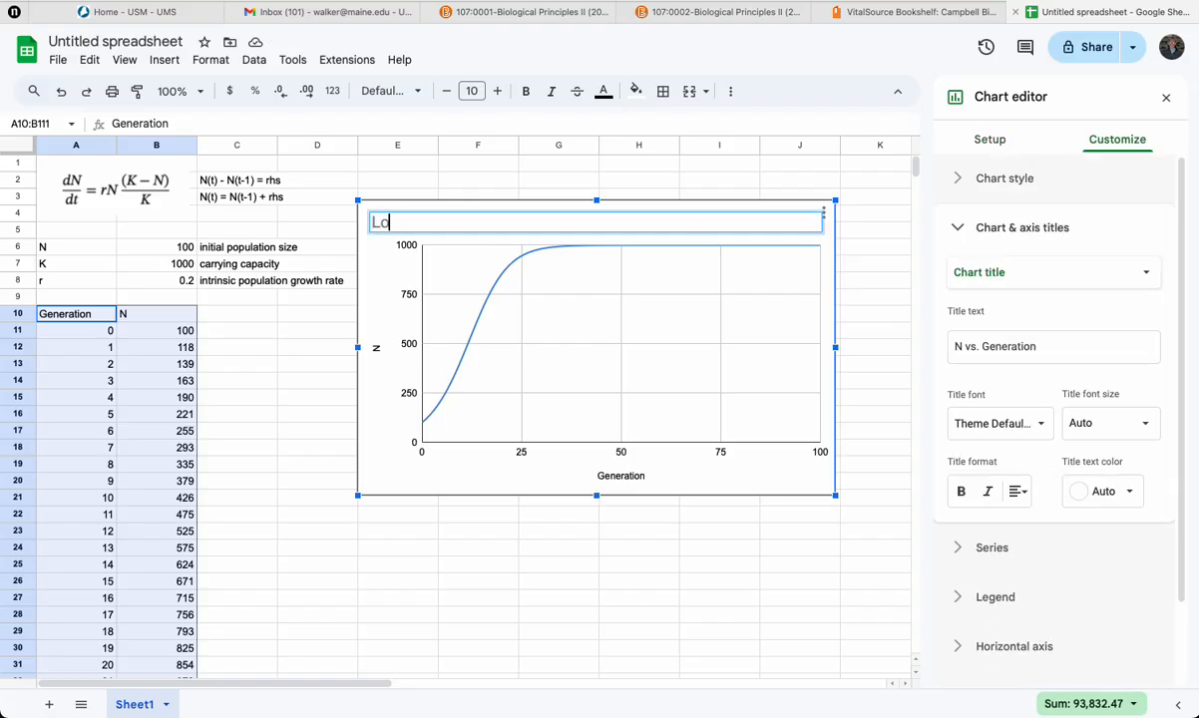
pyautogui.write('gistic growth')
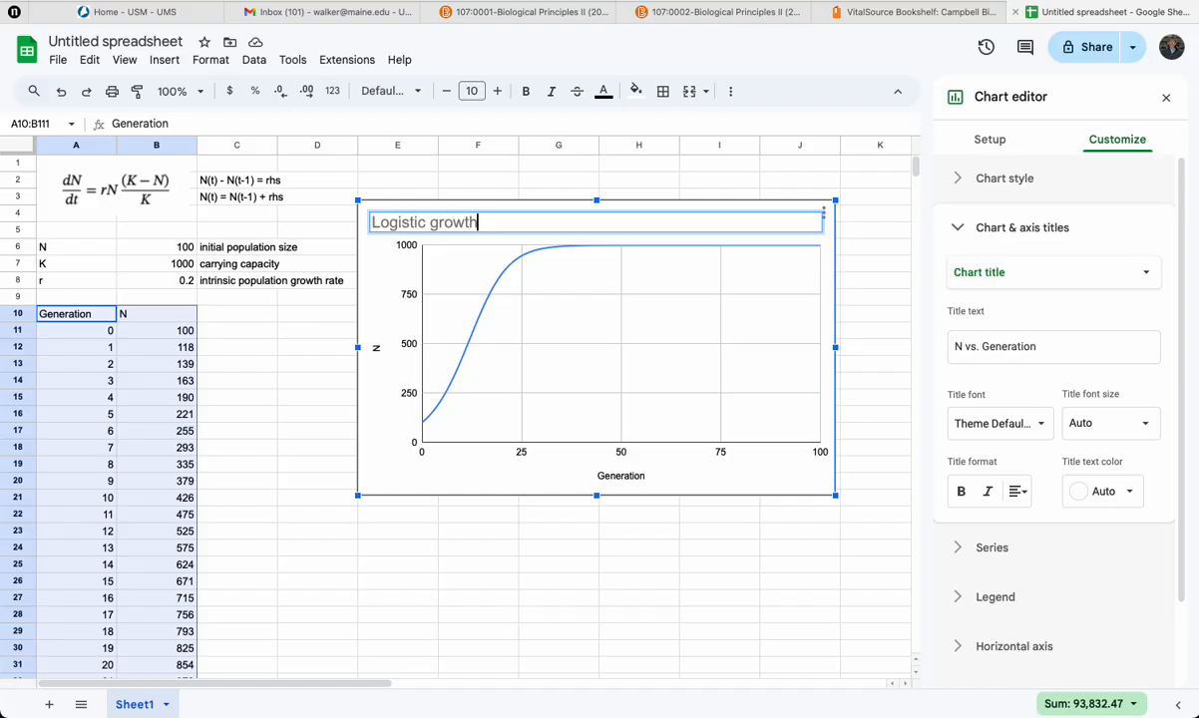
pyautogui.click(486, 297)
pyautogui.click(294, 398)
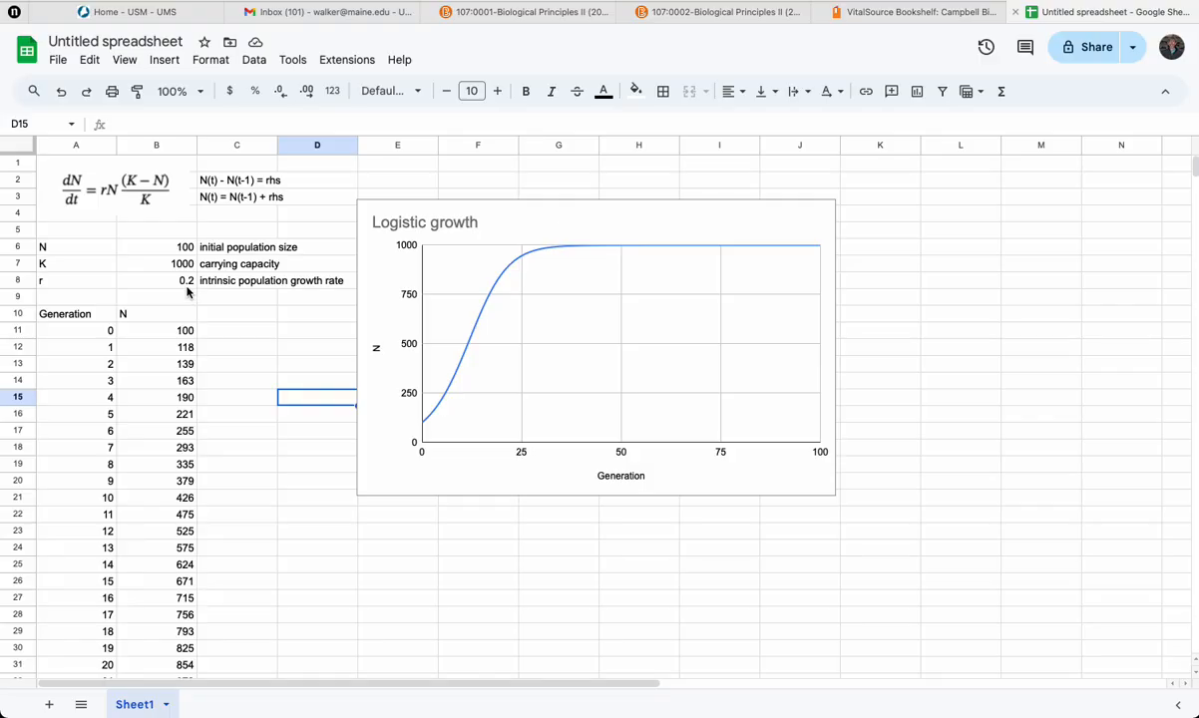
# Set the initial population size to 10.
pyautogui.click(166, 245)
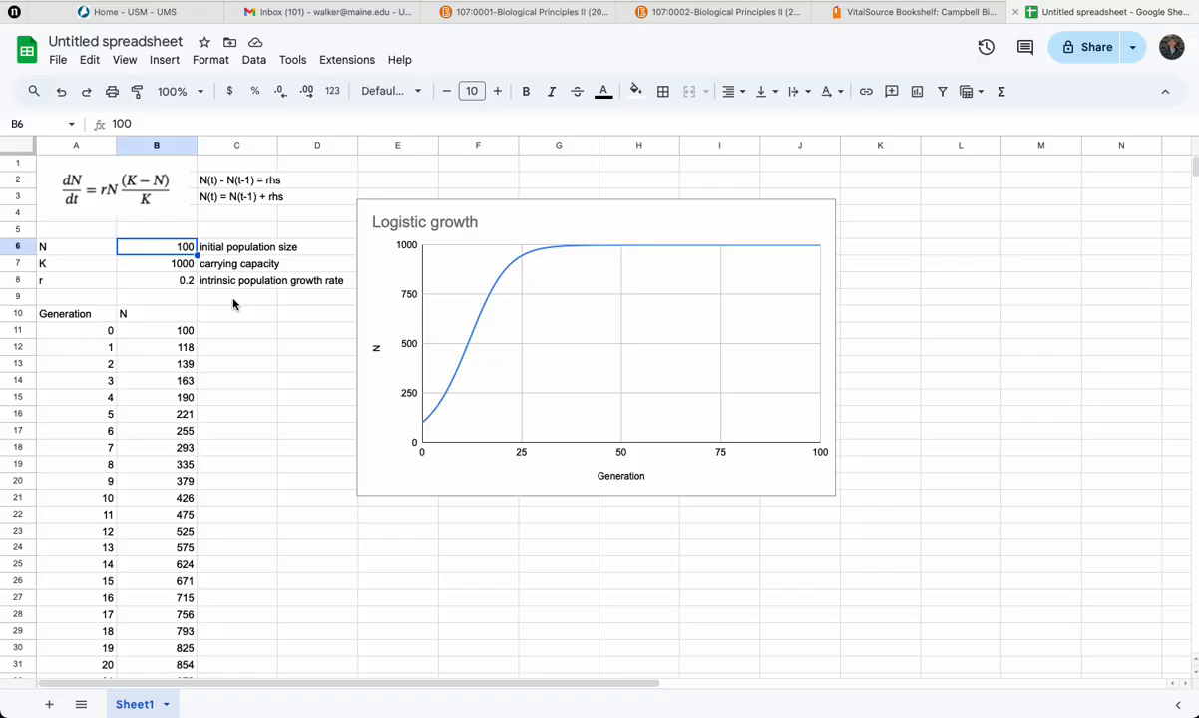
pyautogui.write('10')
pyautogui.press('Return')
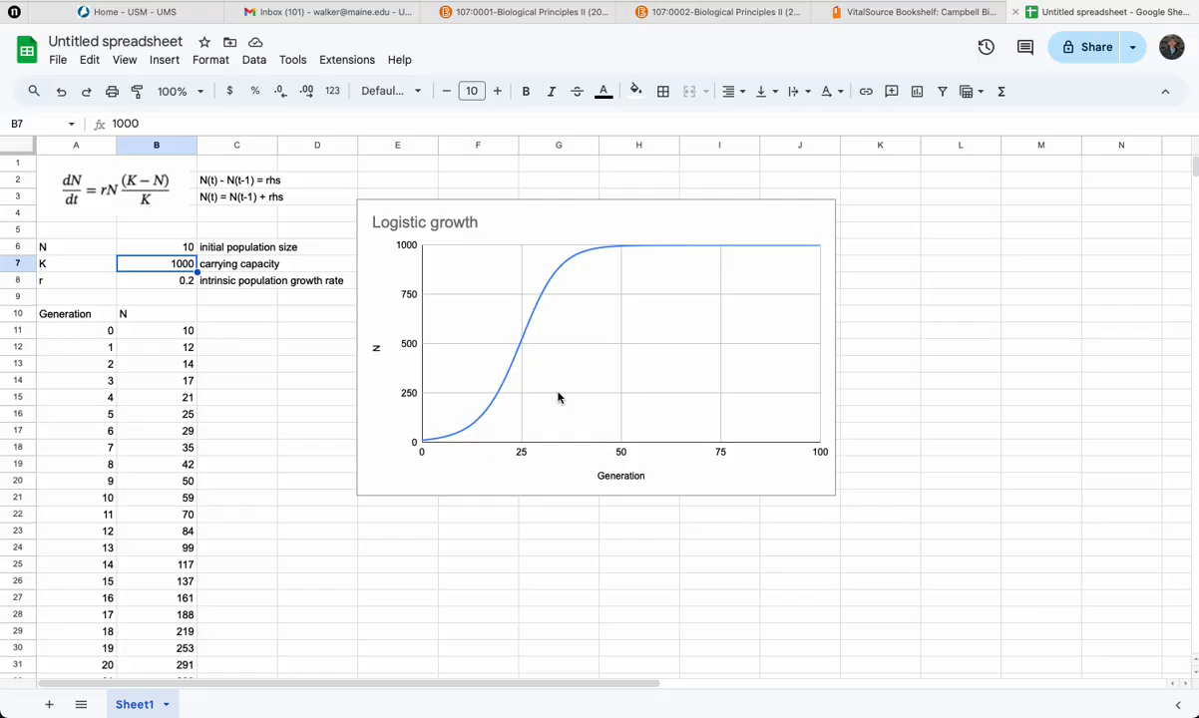
# Set the initial population size to 2.
pyautogui.click(173, 255)
pyautogui.write('2')
pyautogui.press('Return')
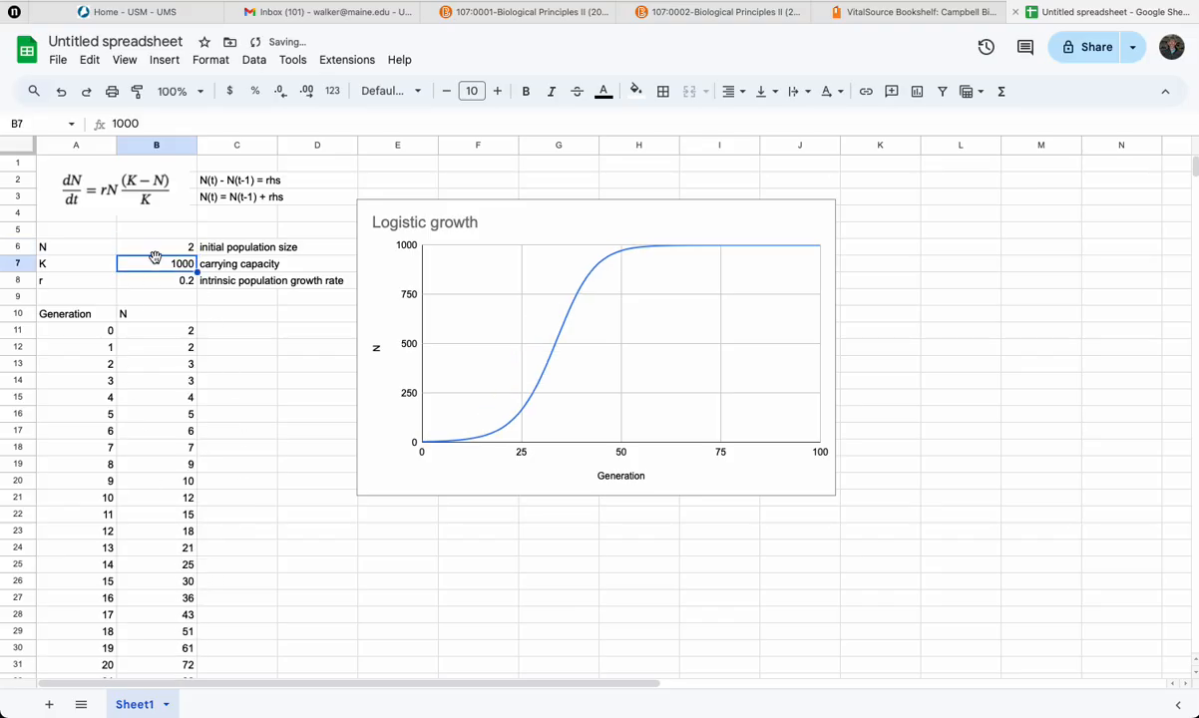
# Set the carrying capacity to 2000.
pyautogui.write('2000')
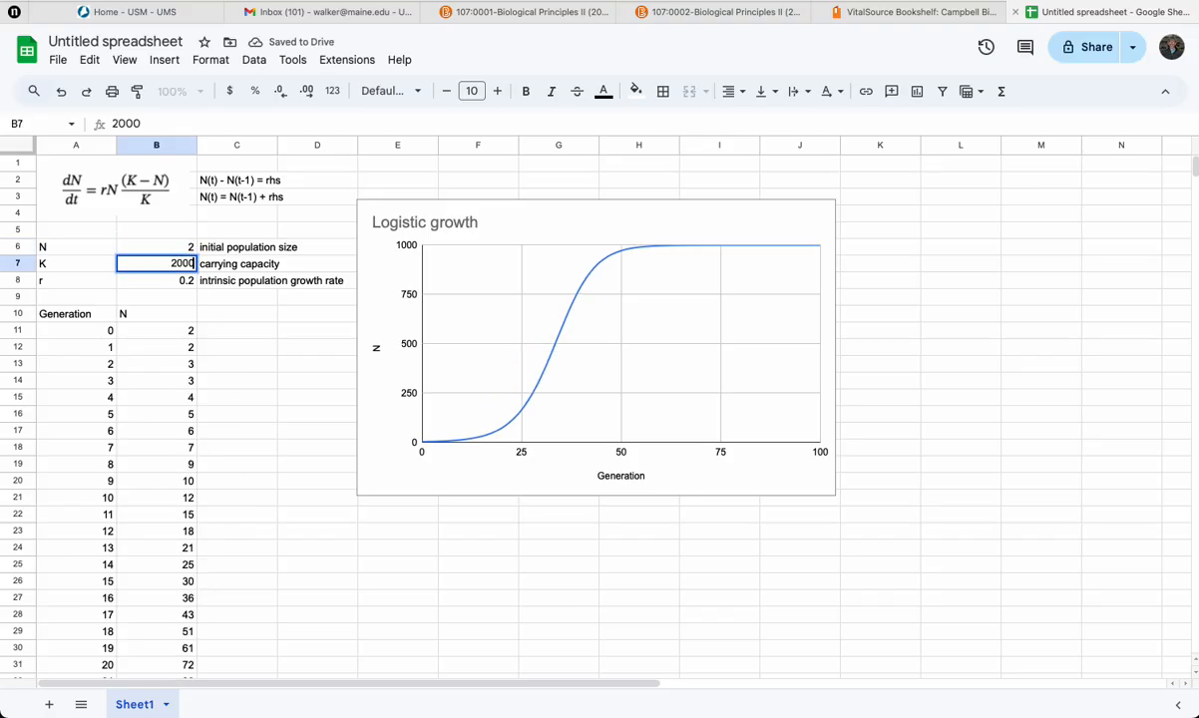
pyautogui.press('Return')
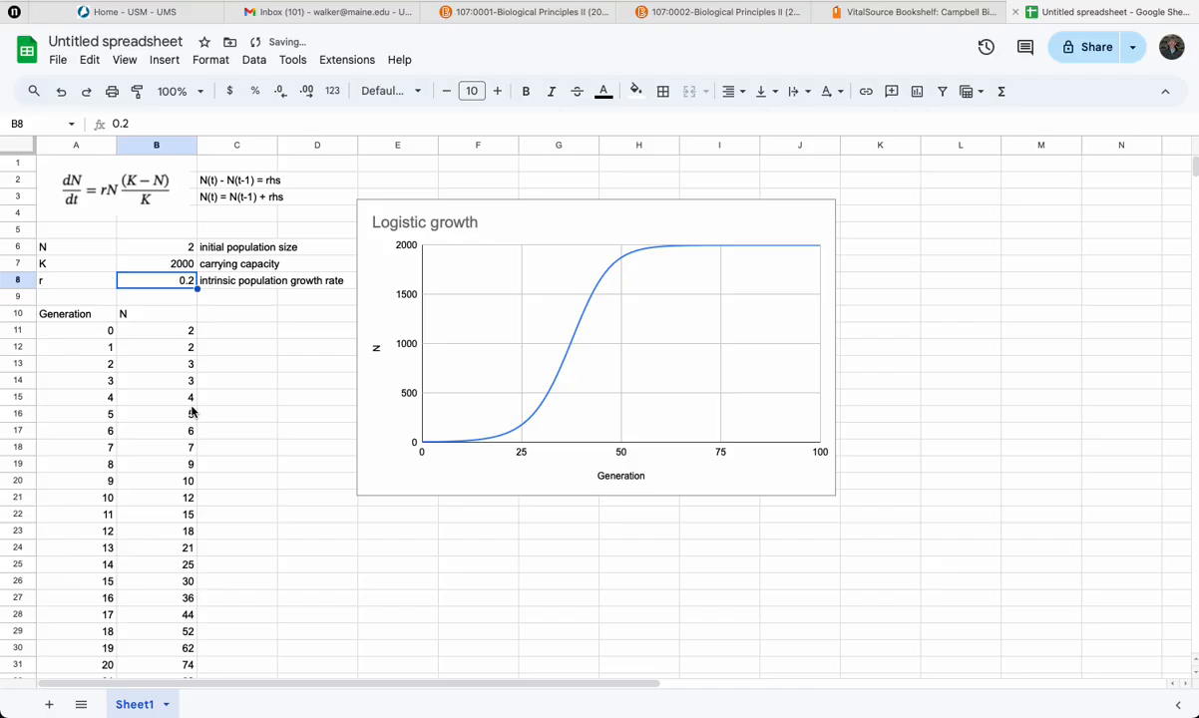
# Set the intrinsic population growth rate to 0.8.
pyautogui.click(176, 283)
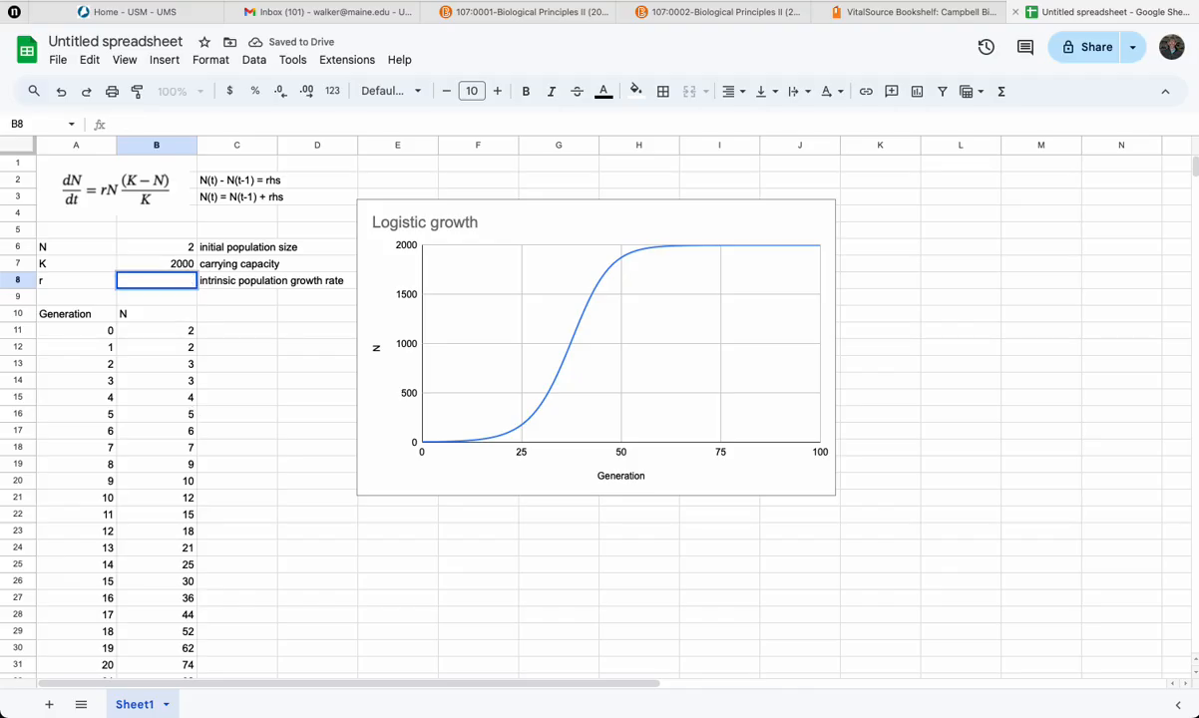
pyautogui.write('0.8')
pyautogui.press('Return')
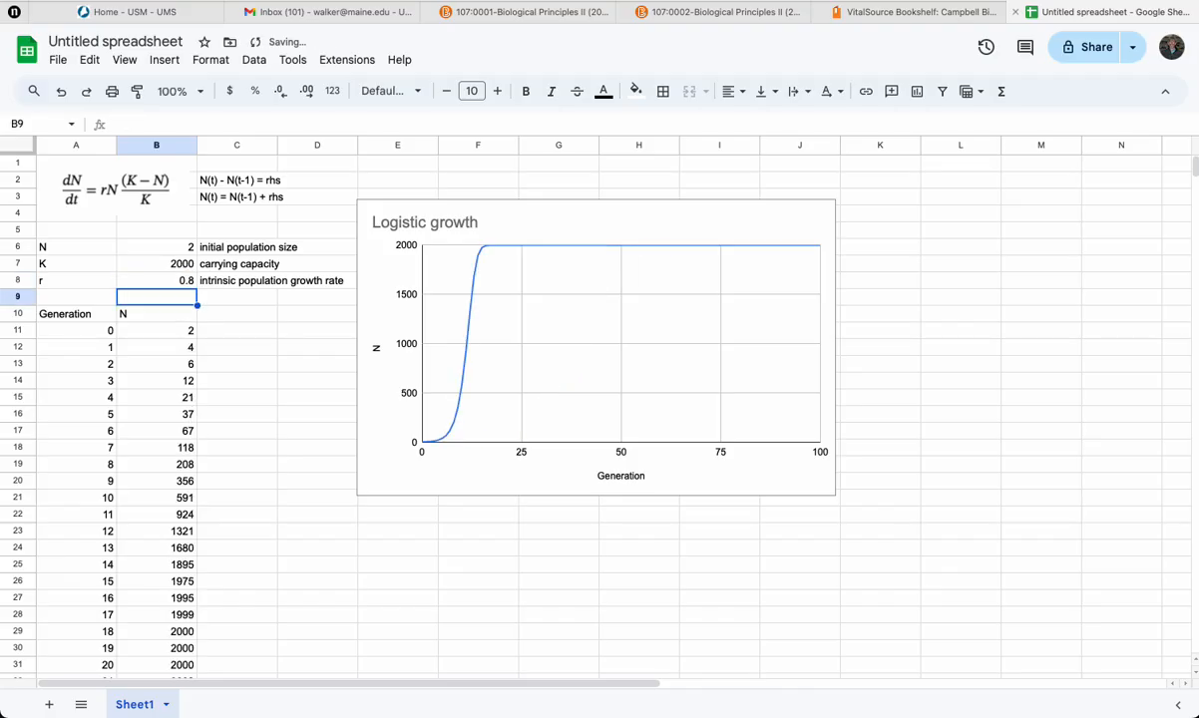
# Set the intrinsic population growth rate to 0.01.
pyautogui.click(172, 279)
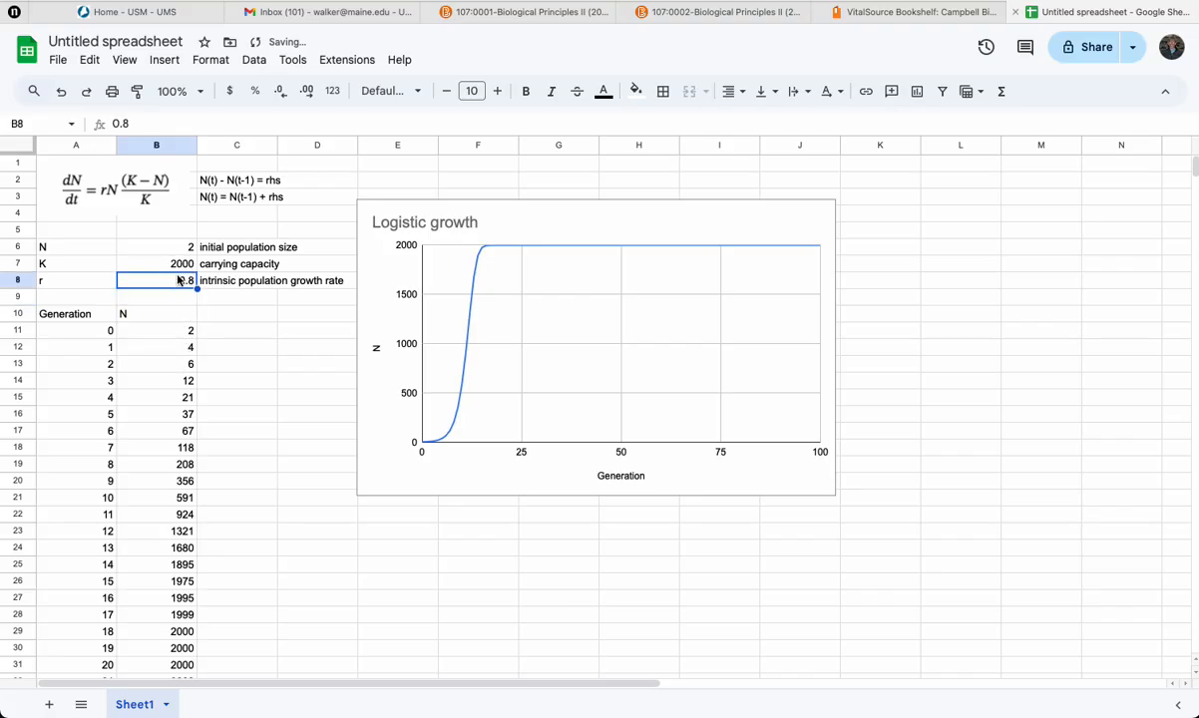
pyautogui.write('0.')
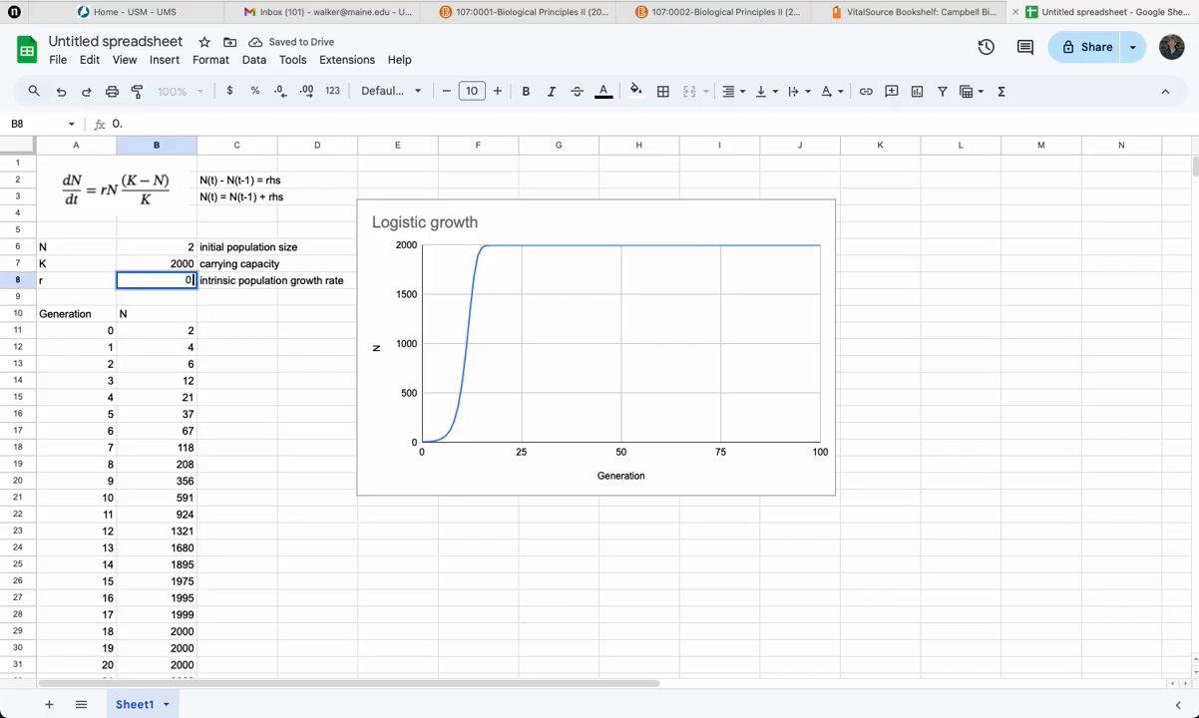
pyautogui.write('01')
pyautogui.press('Return')
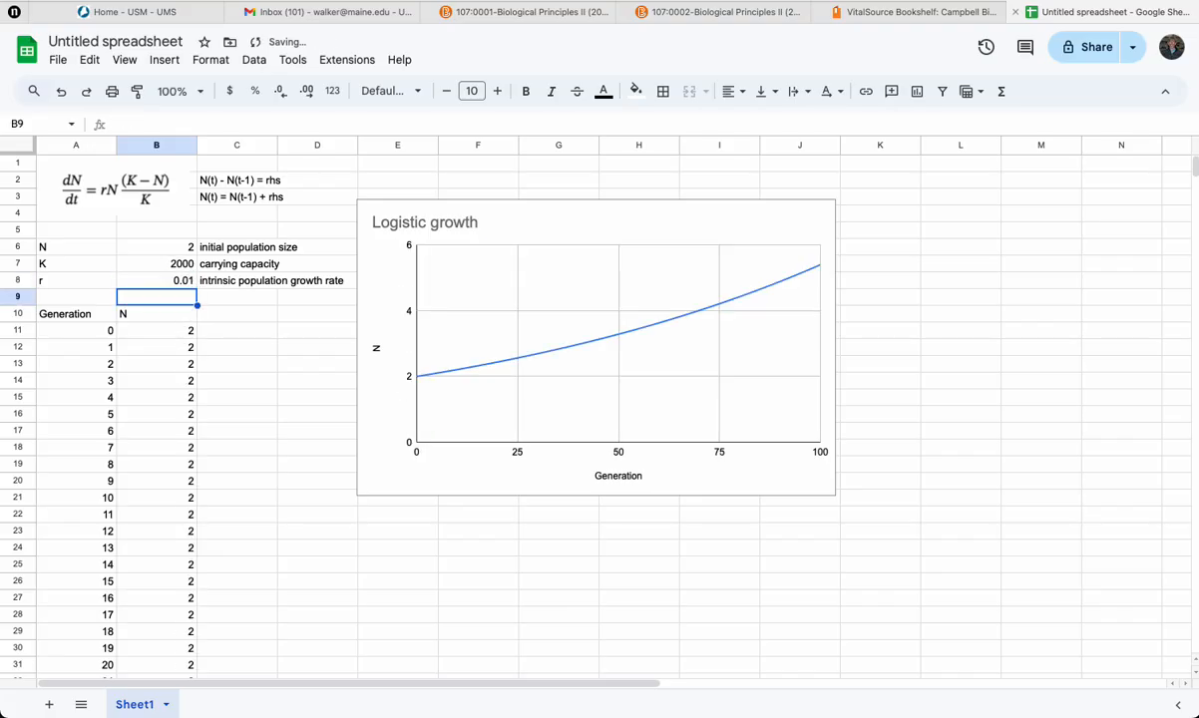
# Set the carrying capacity to 500.
pyautogui.click(182, 282)
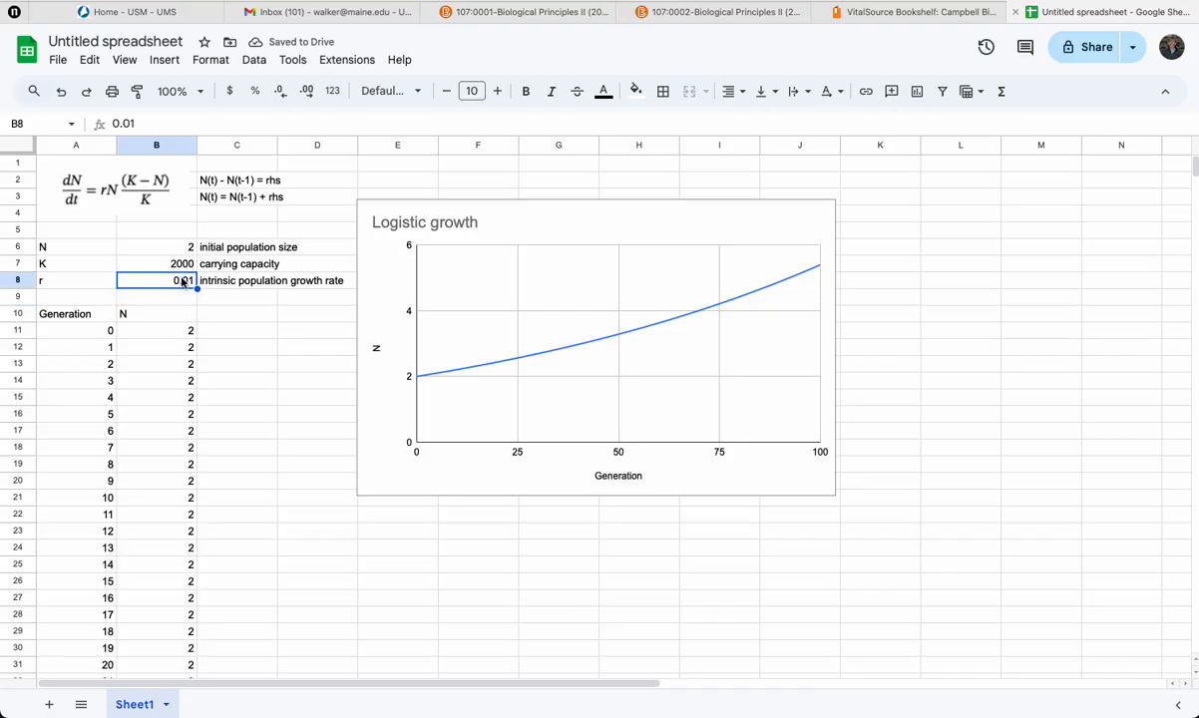
pyautogui.click(181, 268)
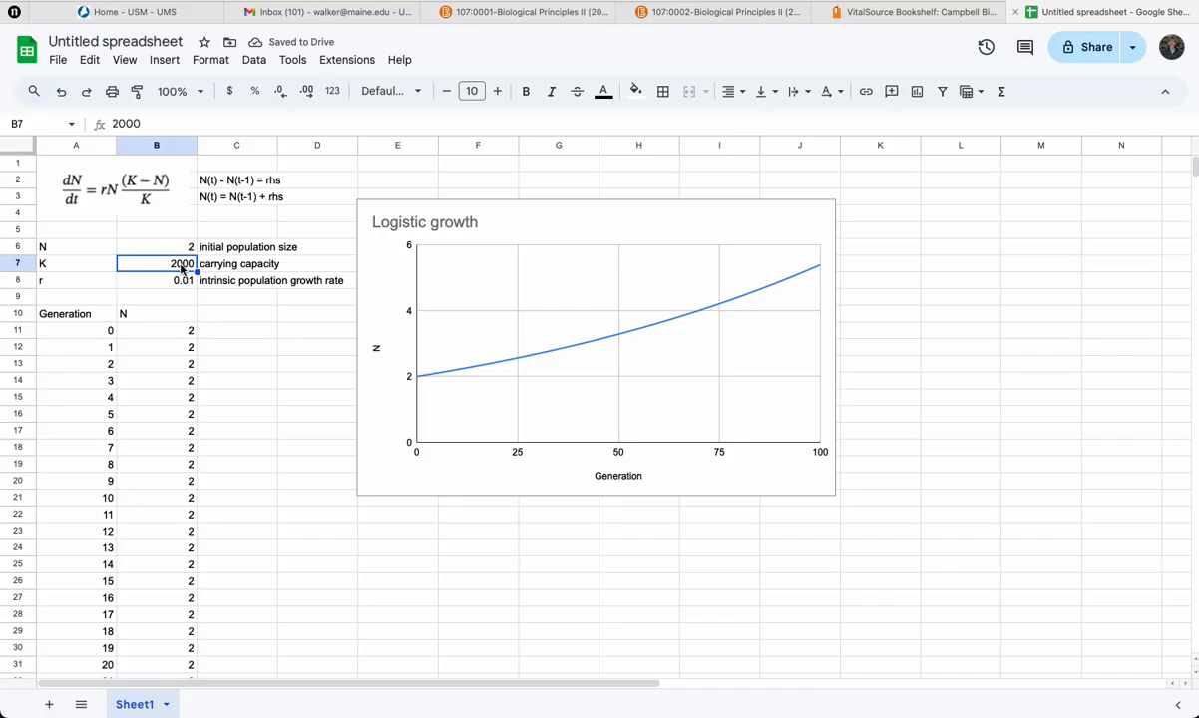
pyautogui.write('500')
pyautogui.press('Return')
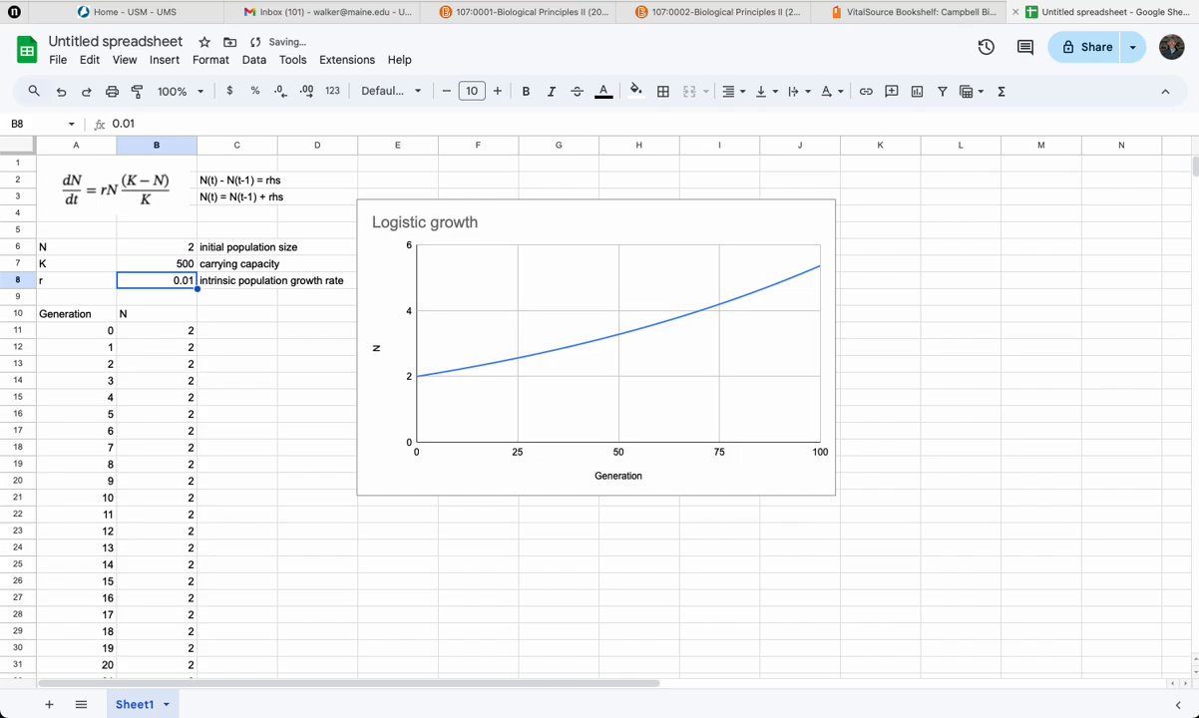
# Set the intrinsic population growth rate to 0.05.
pyautogui.click(166, 284)
pyautogui.write('0')
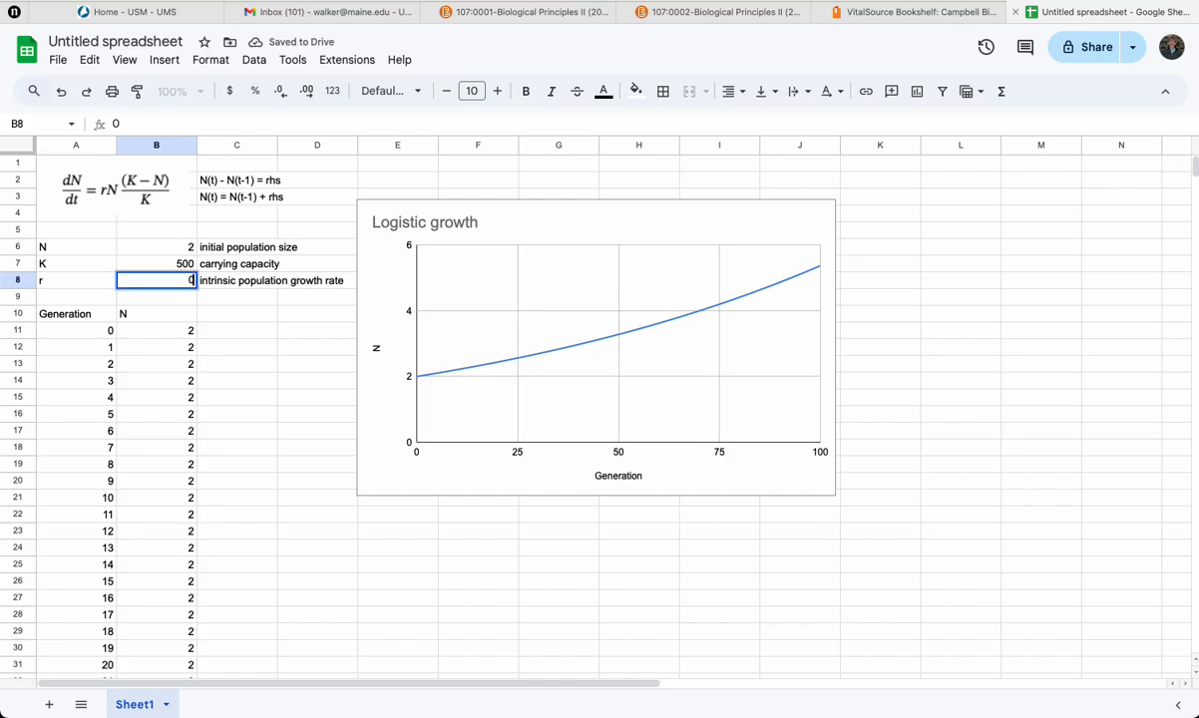
pyautogui.write('.05')
pyautogui.press('Return')
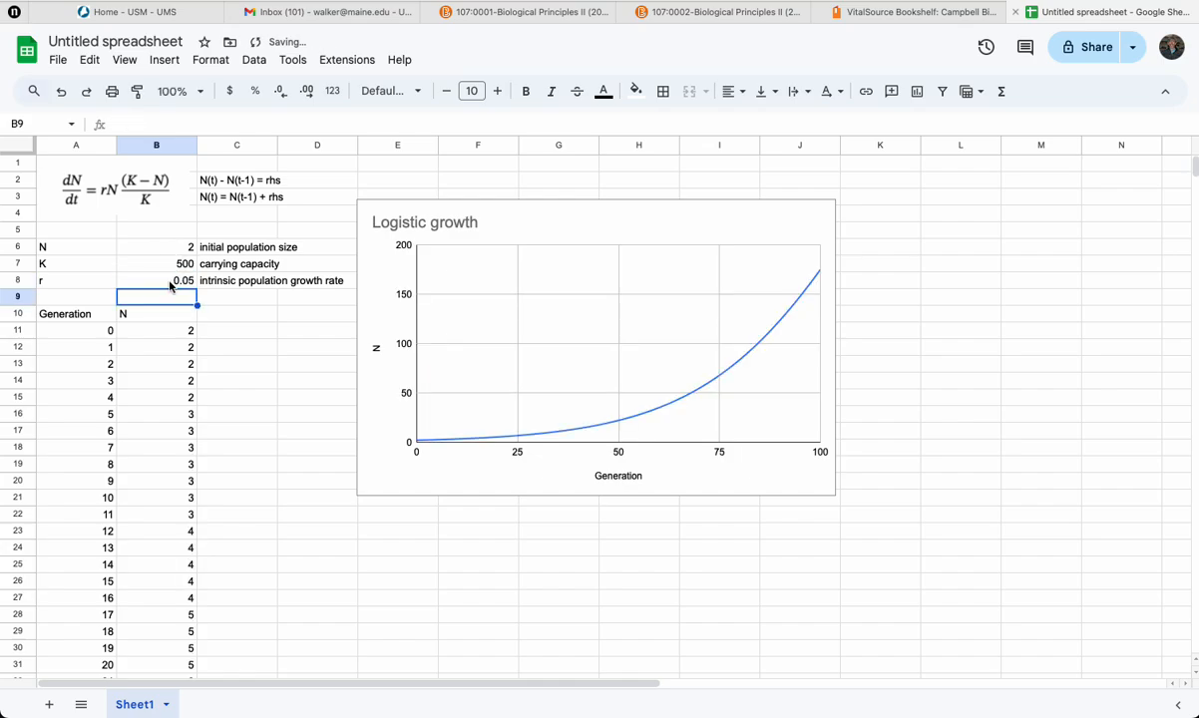
# Set the intrinsic population growth rate to 0.1.
pyautogui.click(170, 283)
pyautogui.press('BackSpace')
pyautogui.write('0.1')
pyautogui.press('Return')
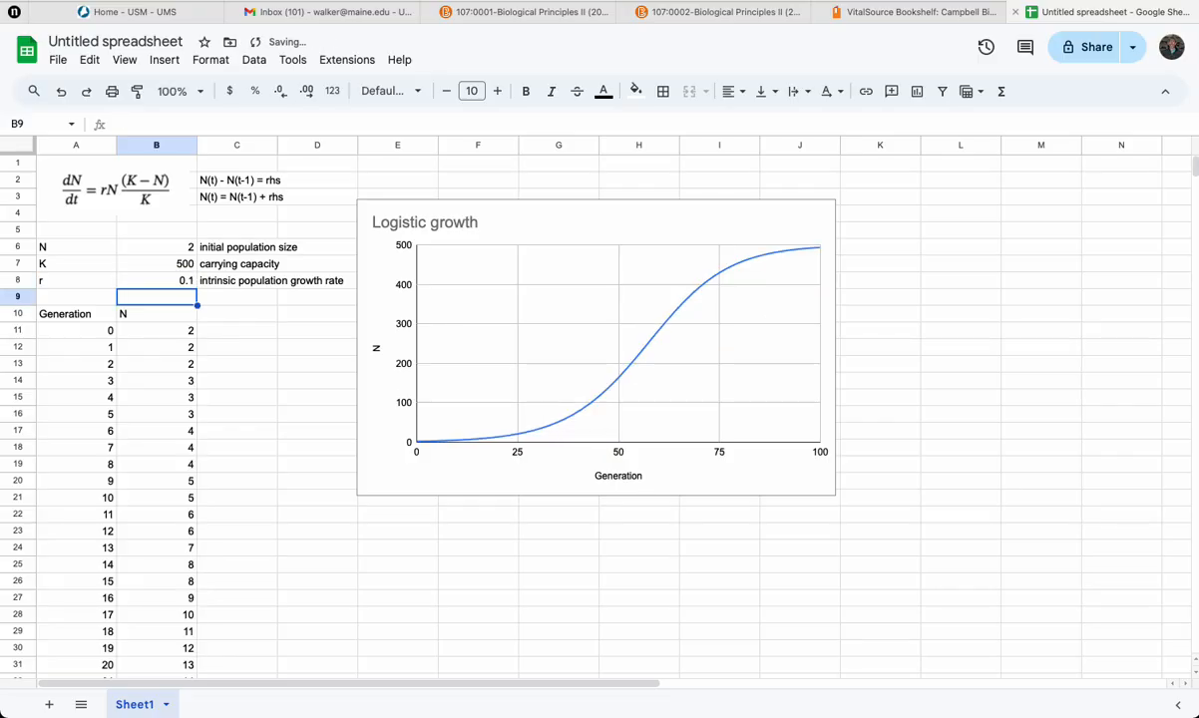
# Set the carrying capacity to 100.
pyautogui.click(169, 263)
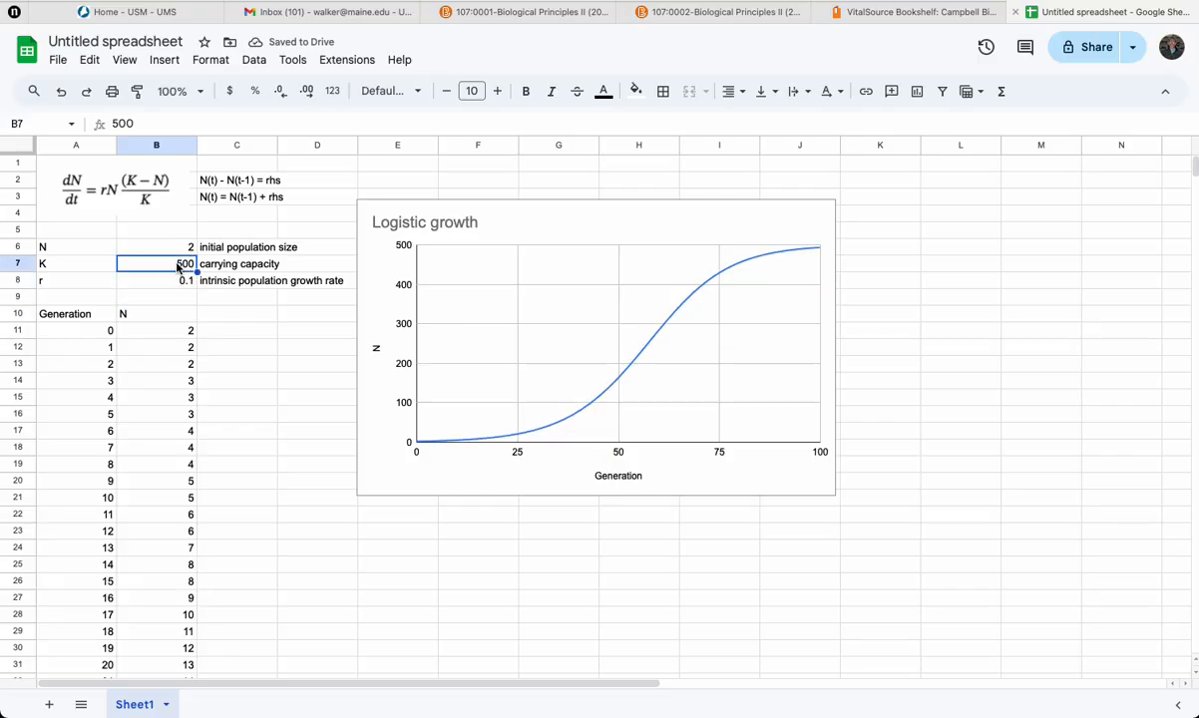
pyautogui.write('100')
pyautogui.press('Return')
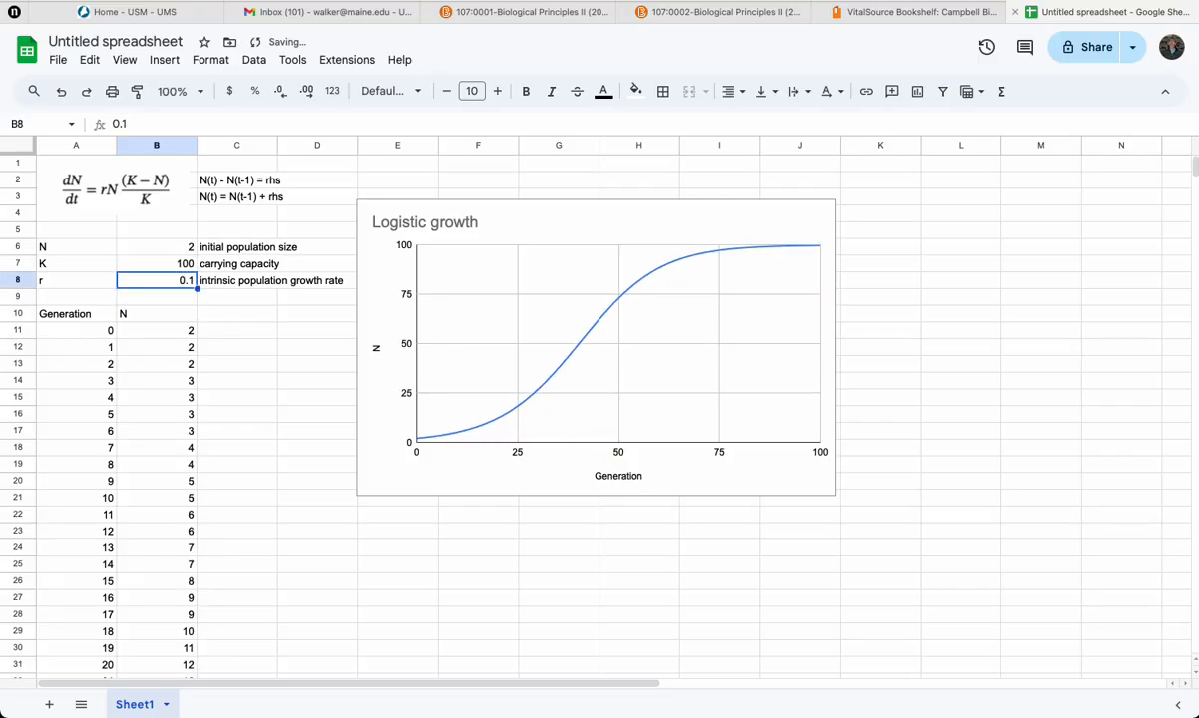